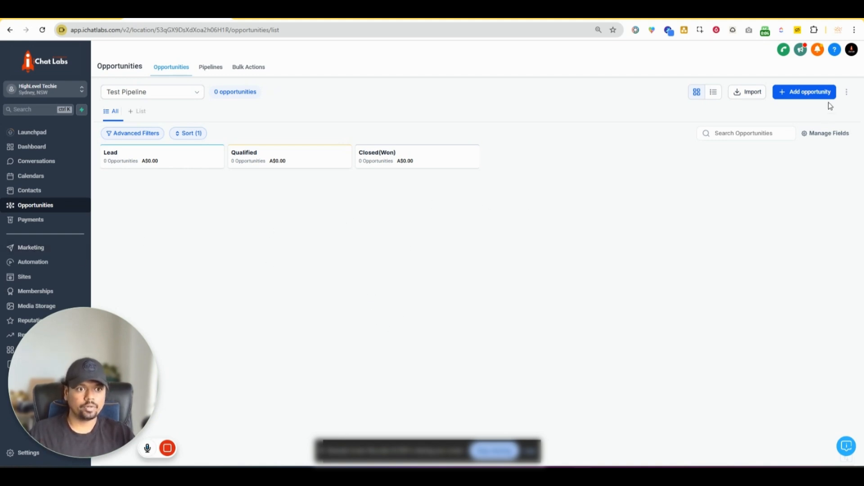
# Step: Create an opportunity for an existing contact in Test Pipeline at the Lead stage with status Open
pyautogui.click(807, 92)
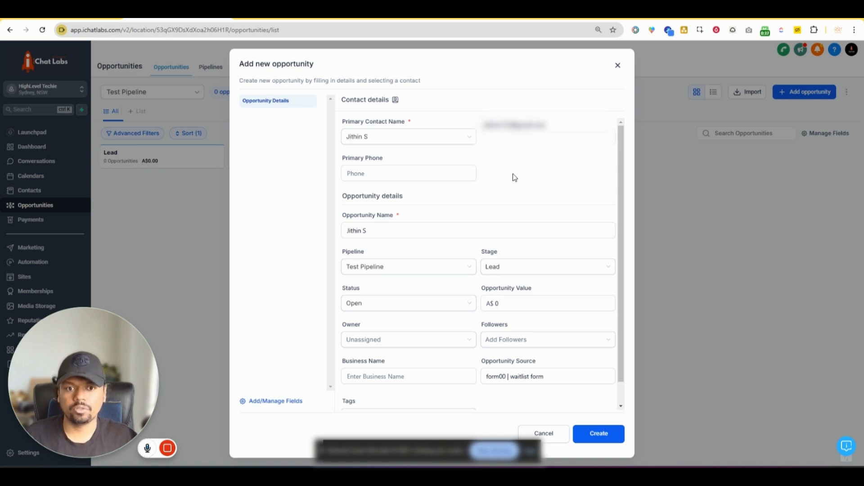
pyautogui.click(597, 427)
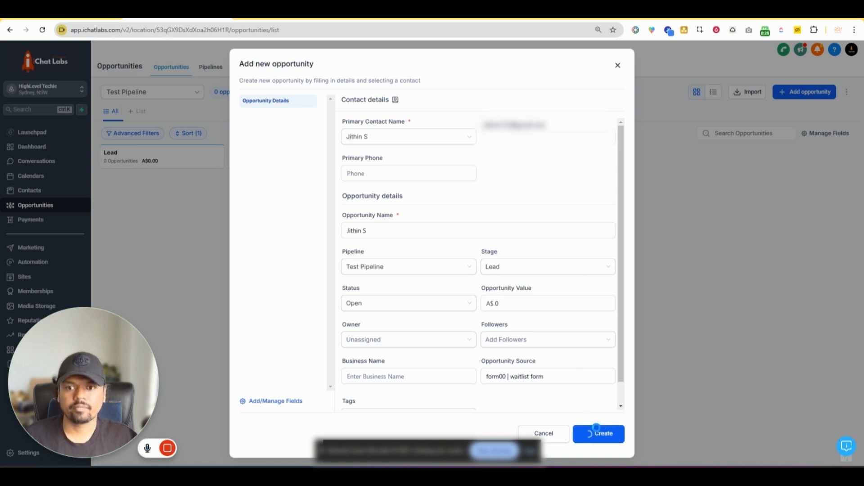
pyautogui.click(614, 66)
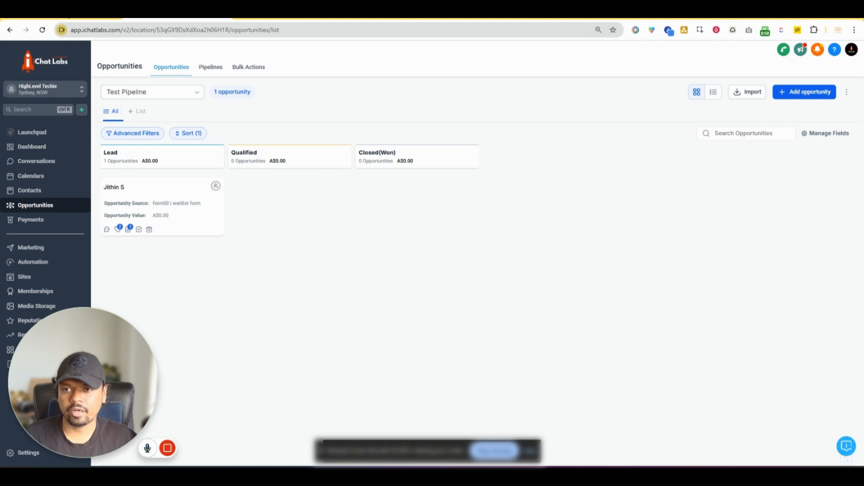
# Step: Review the Pipeline Stage Changed trigger and the Internal Notification email action in the Test : Opportunity changes workflow
pyautogui.click(68, 19)
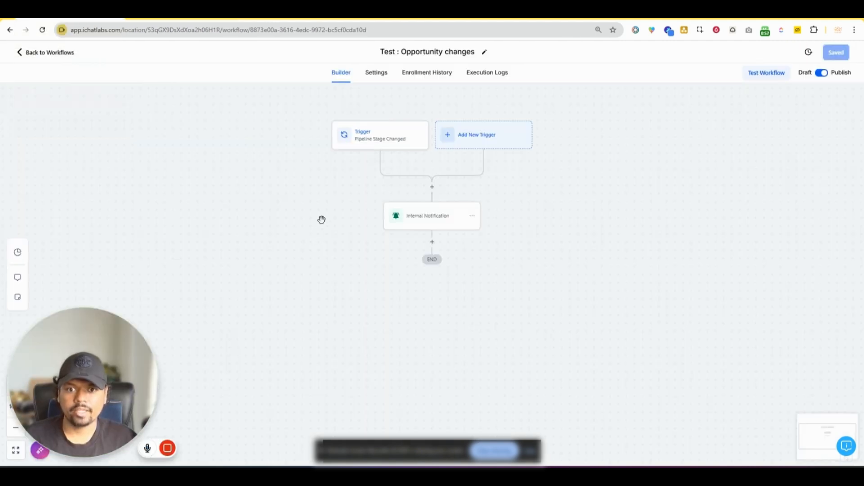
pyautogui.click(380, 141)
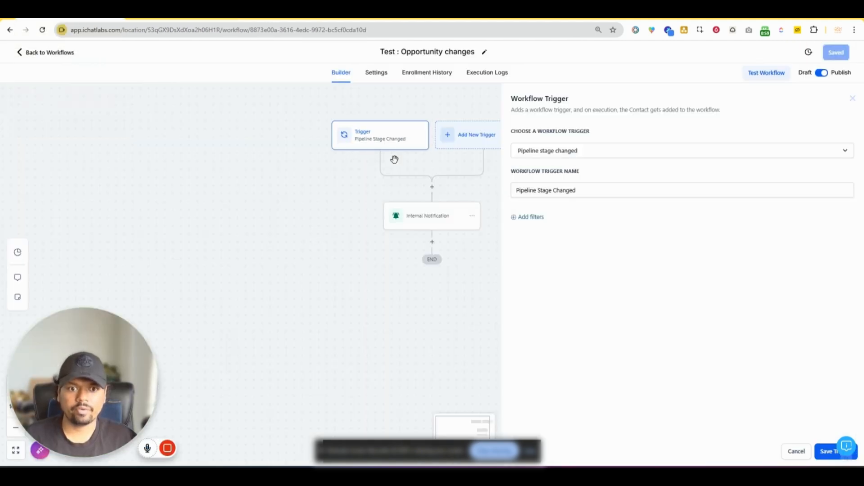
pyautogui.click(431, 227)
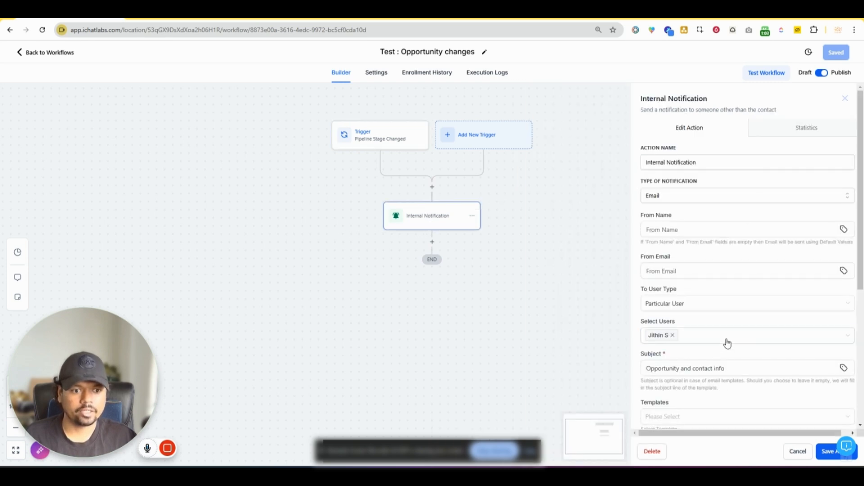
pyautogui.scroll(-3, 741, 336)
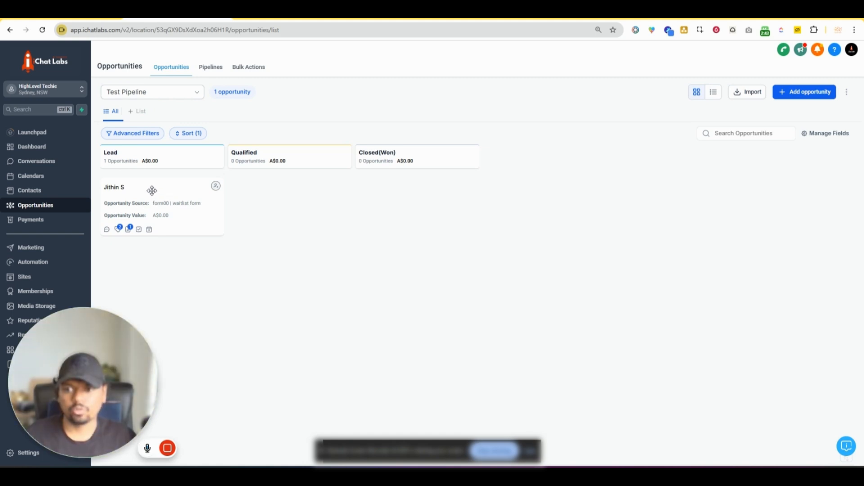
# Step: Move the opportunity card from Lead to Qualified and open it through the notification email's Access Opportunity Card here link
pyautogui.moveTo(155, 191); pyautogui.dragTo(267, 179)
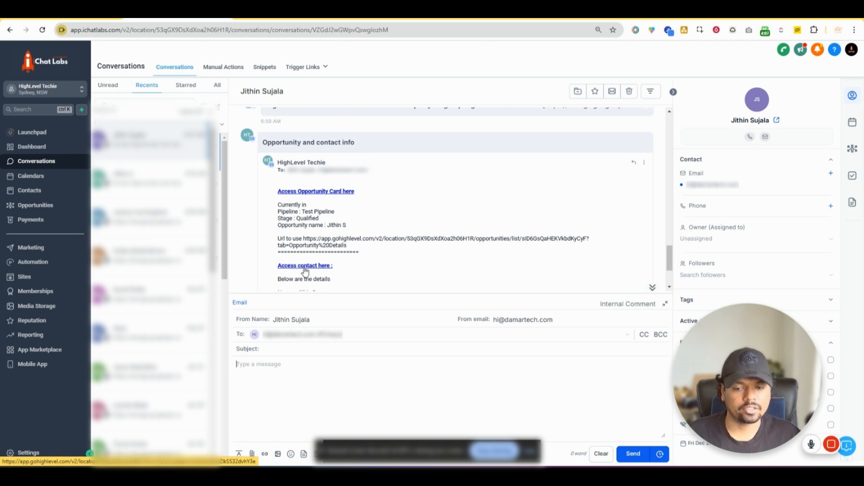
pyautogui.click(314, 192)
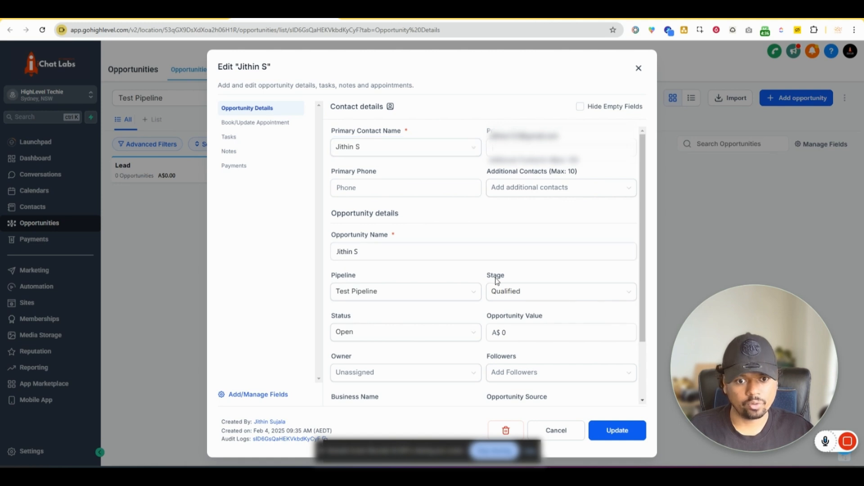
pyautogui.moveTo(487, 276); pyautogui.dragTo(511, 296)
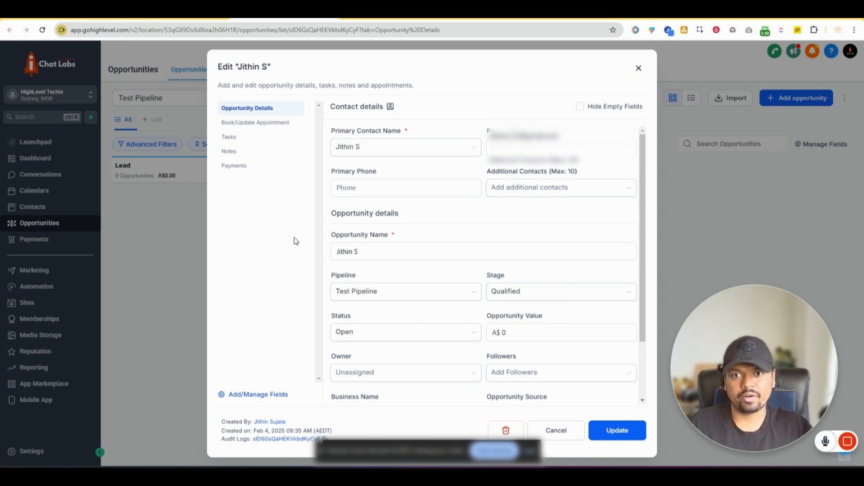
# Step: Examine the opportunity page's URL, picking out the location ID, the opportunity ID and the Opportunity Details tab parameter
pyautogui.click(299, 30)
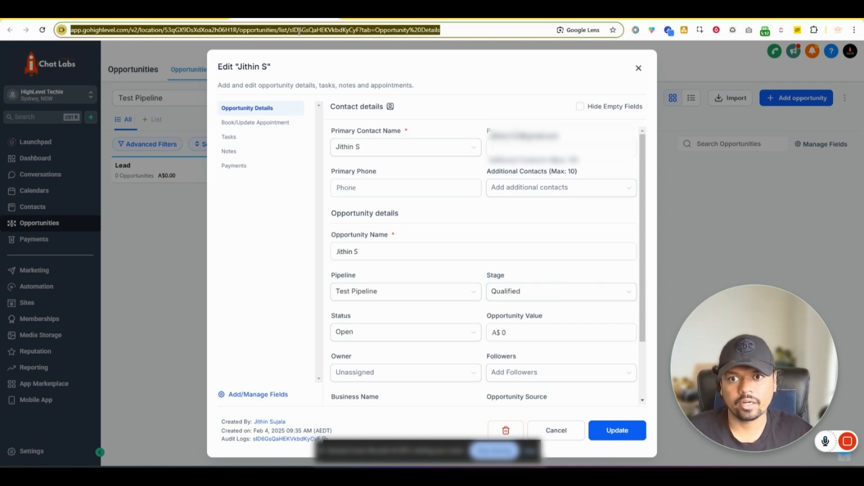
pyautogui.click(228, 30)
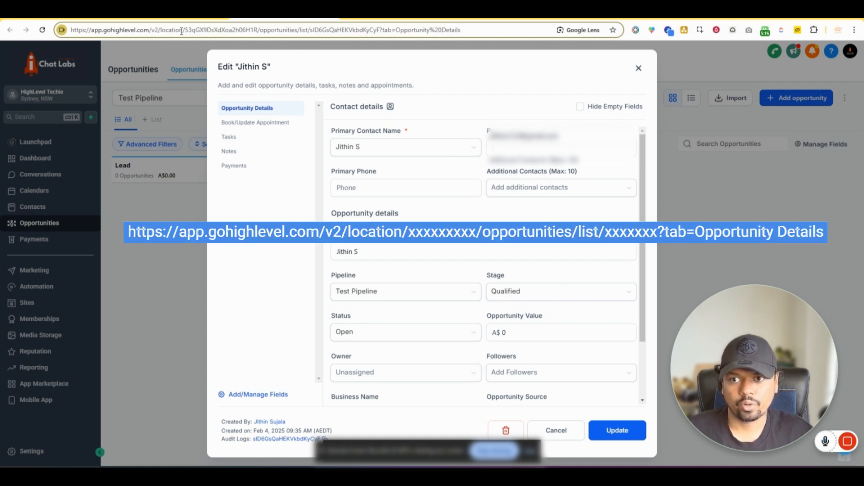
pyautogui.moveTo(185, 30); pyautogui.dragTo(261, 31)
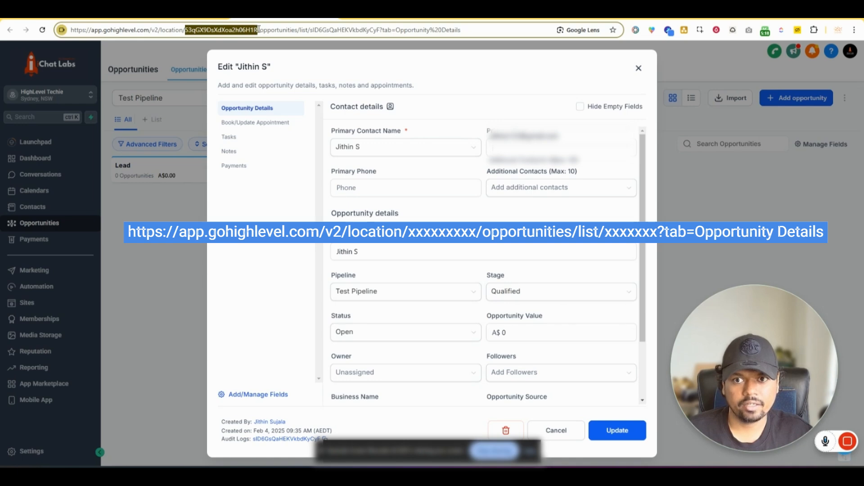
pyautogui.click(260, 30)
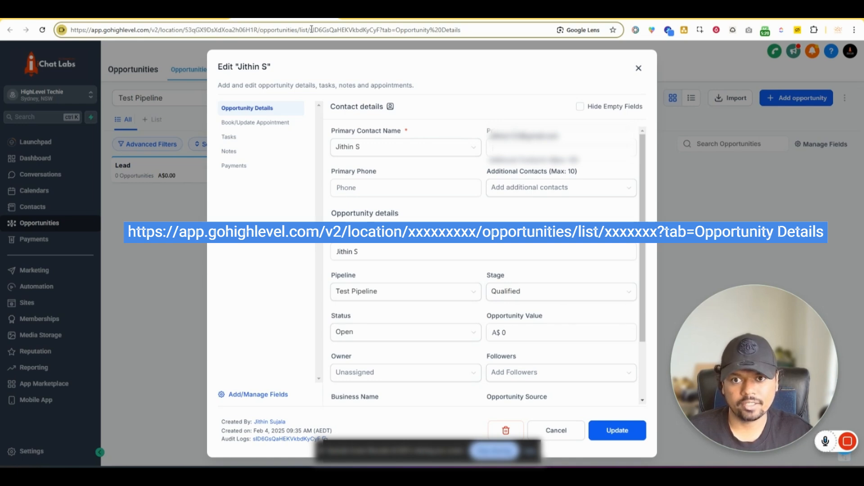
pyautogui.moveTo(310, 30); pyautogui.dragTo(381, 30)
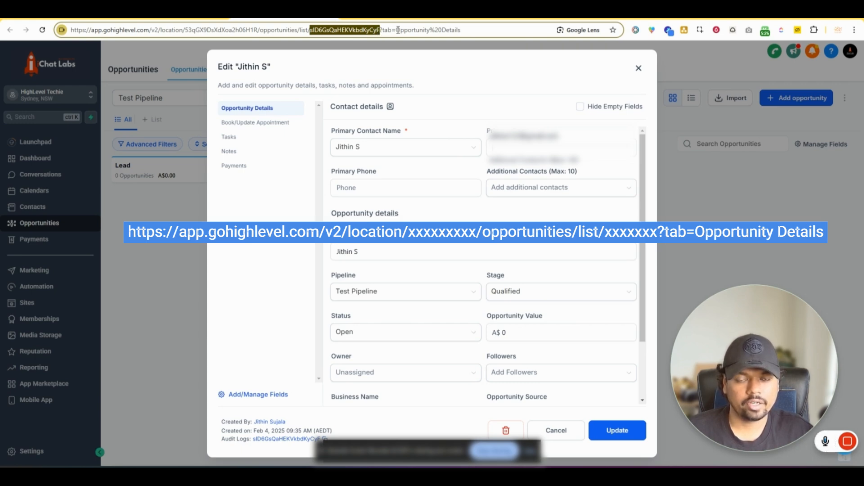
pyautogui.moveTo(396, 30); pyautogui.dragTo(468, 31)
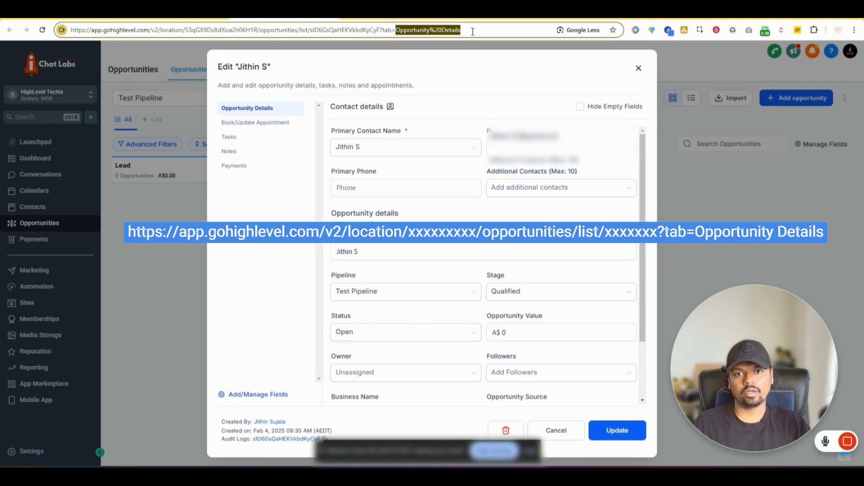
pyautogui.click(341, 30)
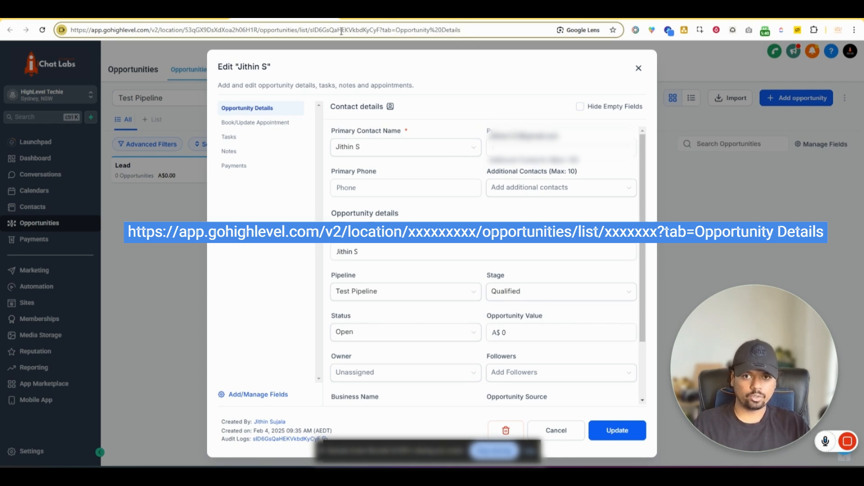
pyautogui.moveTo(310, 31); pyautogui.dragTo(382, 30)
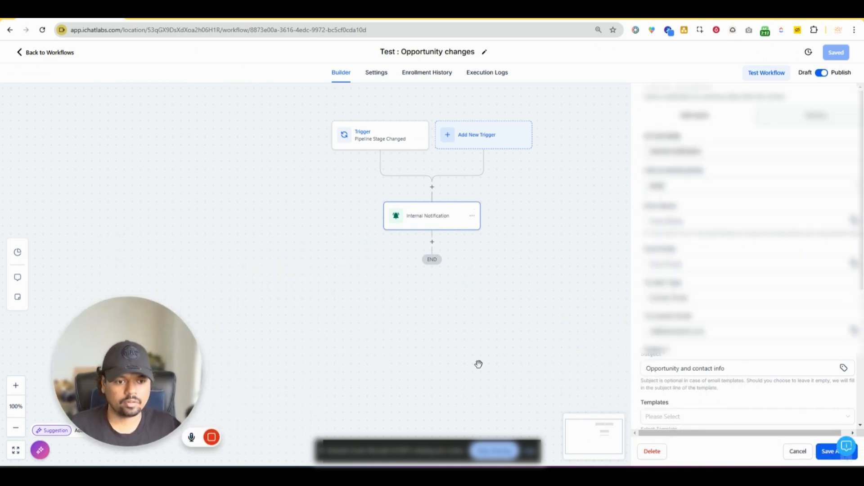
# Step: Inspect the URL embedded in the Access Opportunity Card here link of the Internal Notification message, leaving the link settings unsaved
pyautogui.scroll(-5, 747, 287)
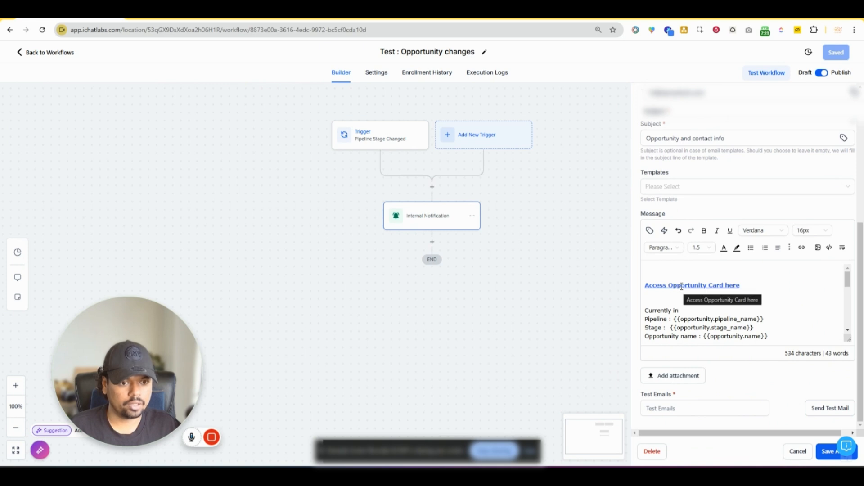
pyautogui.tripleClick(680, 287)
pyautogui.click(801, 248)
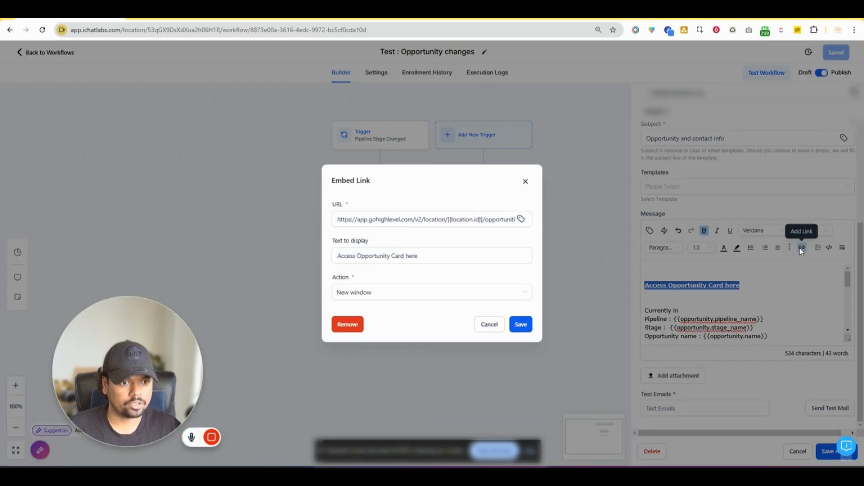
pyautogui.click(357, 221)
pyautogui.moveTo(357, 220); pyautogui.dragTo(517, 220)
pyautogui.click(525, 181)
# Step: Examine the app.gohighlevel.com/v2/location/ base and the {{location.id}} placeholder in the message's "Url to use" text
pyautogui.scroll(-3, 785, 303)
pyautogui.scroll(1, 684, 291)
pyautogui.scroll(-1, 677, 292)
pyautogui.moveTo(667, 280); pyautogui.dragTo(764, 280)
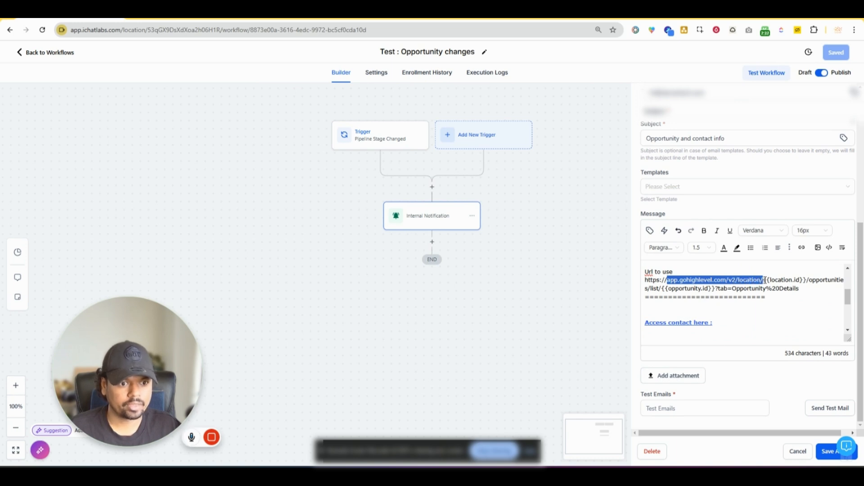
pyautogui.click(764, 280)
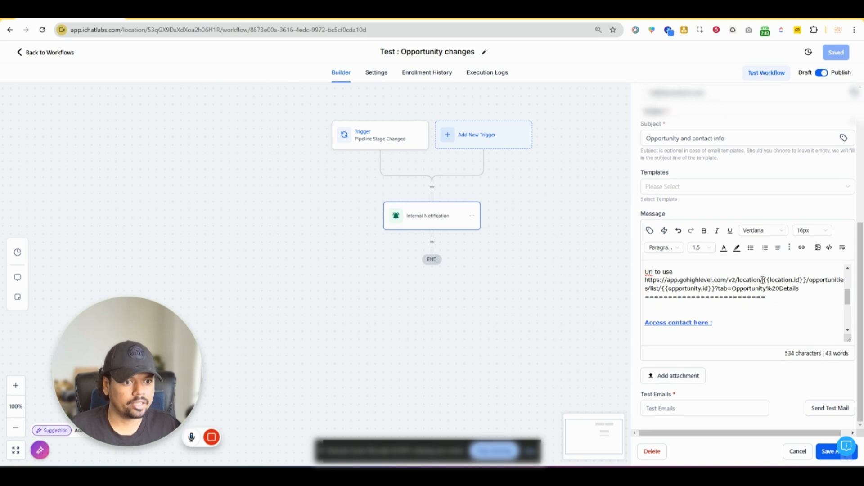
pyautogui.moveTo(764, 280); pyautogui.dragTo(808, 280)
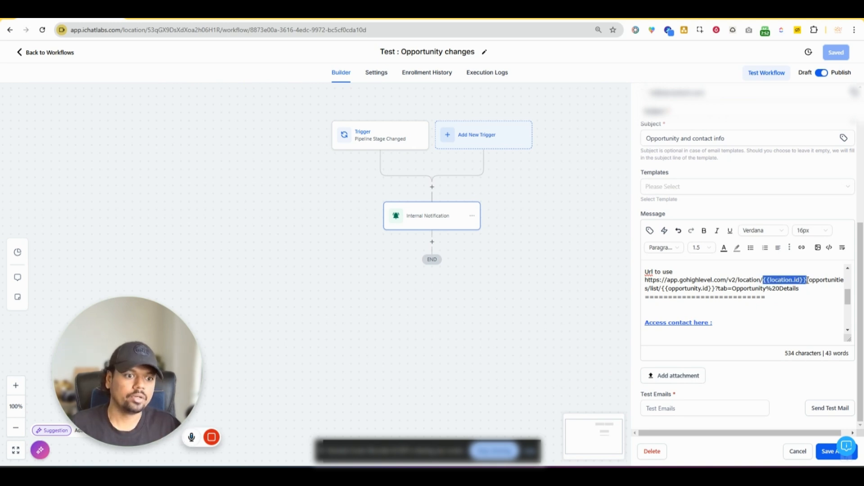
pyautogui.click(781, 281)
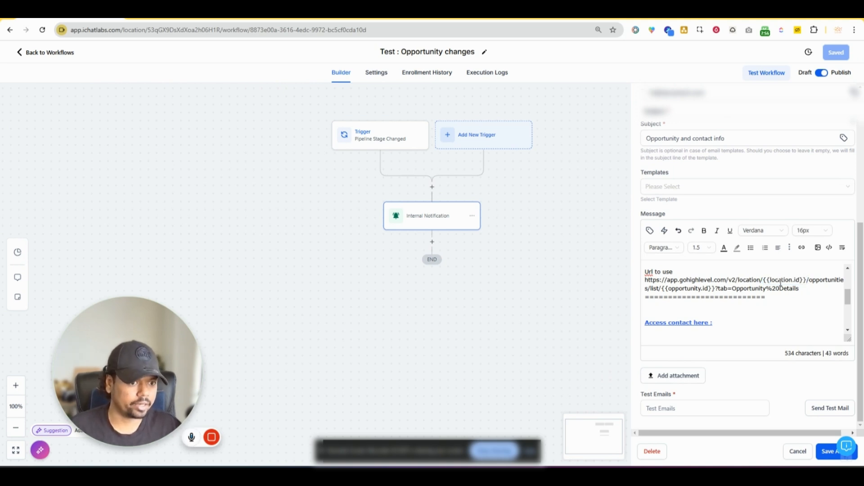
pyautogui.moveTo(763, 280); pyautogui.dragTo(806, 279)
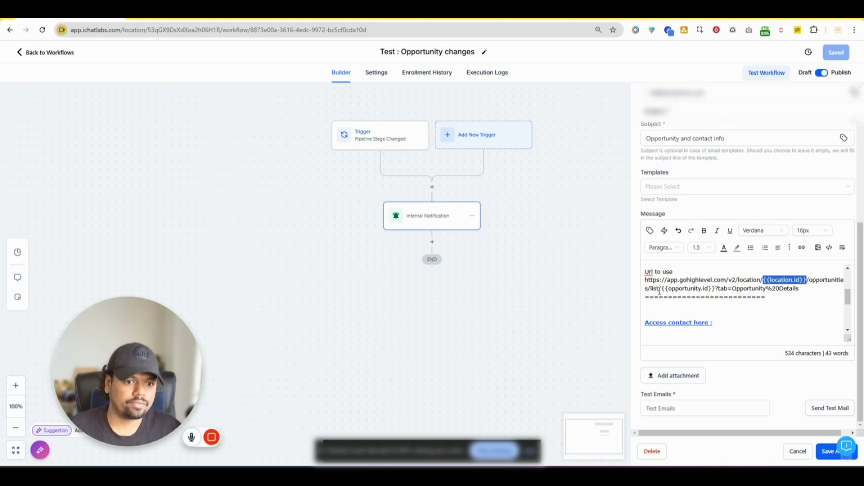
# Step: Examine the {{opportunity.id}} placeholder and the ?tab=Opportunity%20Details ending of the opportunity URL in the message
pyautogui.moveTo(661, 291); pyautogui.dragTo(717, 291)
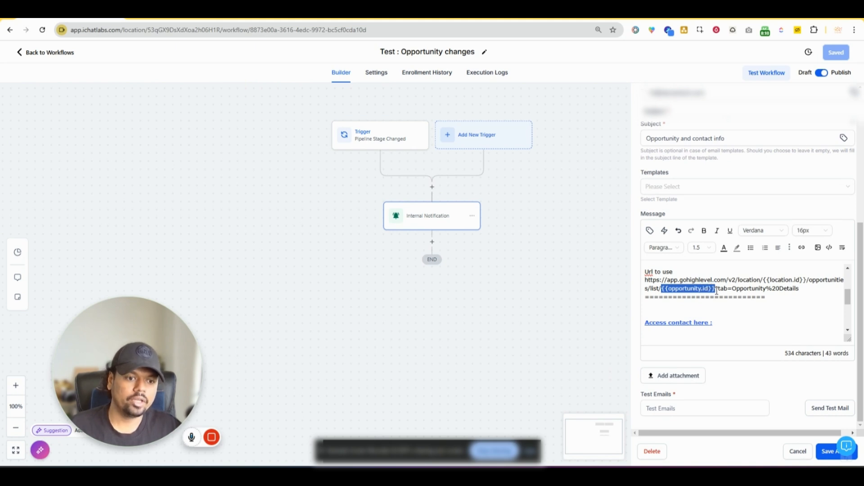
pyautogui.click(686, 288)
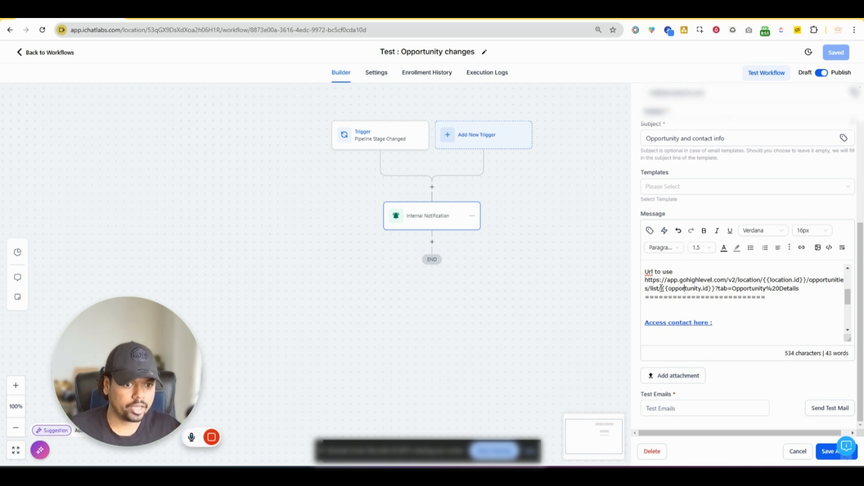
pyautogui.moveTo(661, 288); pyautogui.dragTo(719, 288)
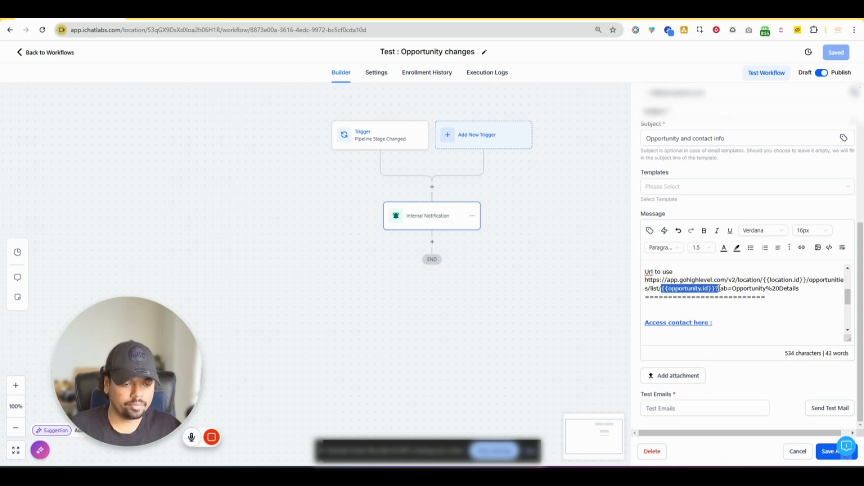
pyautogui.click(718, 289)
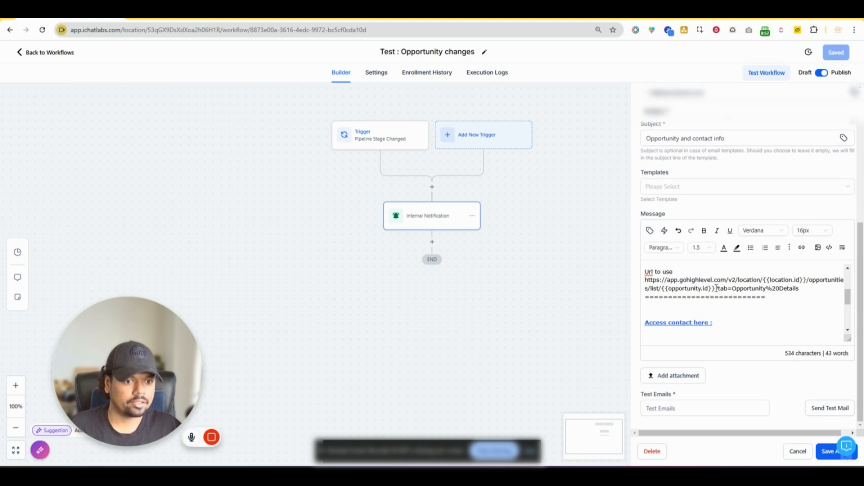
pyautogui.moveTo(716, 289); pyautogui.dragTo(802, 293)
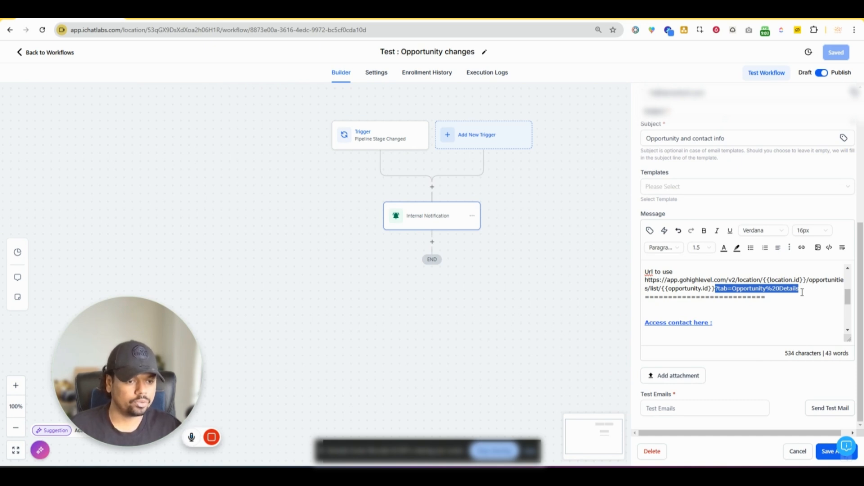
pyautogui.click(802, 293)
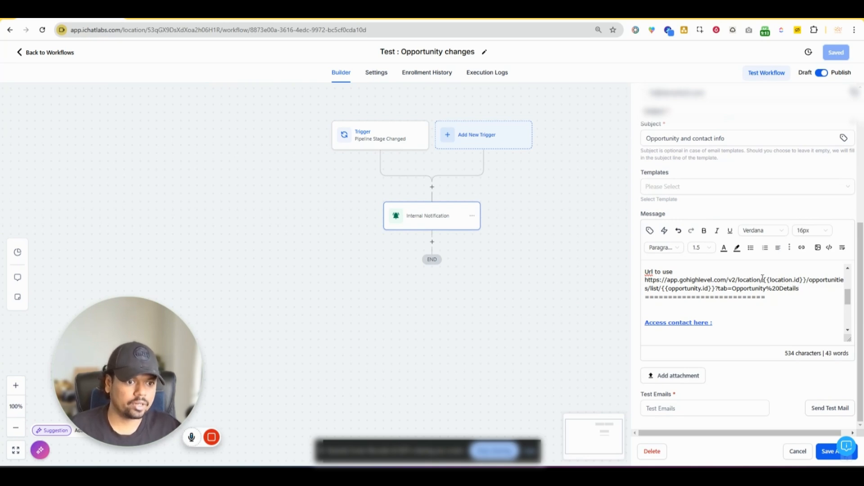
pyautogui.moveTo(778, 279); pyautogui.dragTo(781, 281)
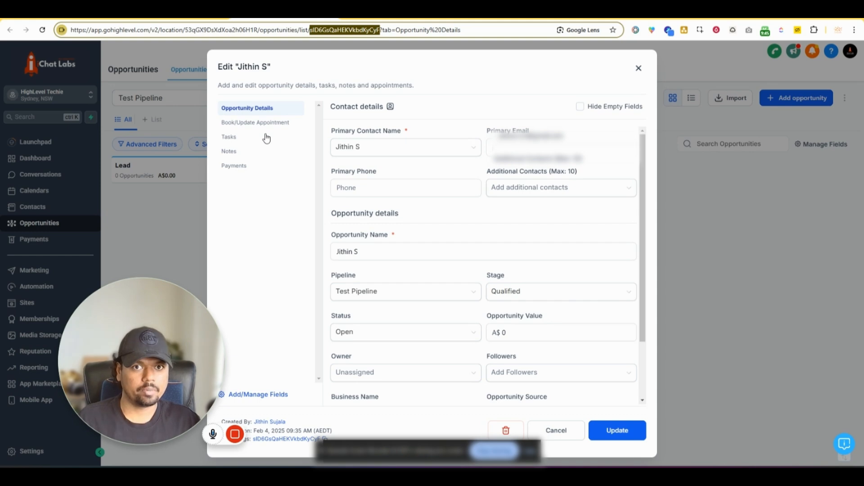
# Step: Open the contact record through the notification email's Access contact here link and select its full page URL
pyautogui.click(379, 193)
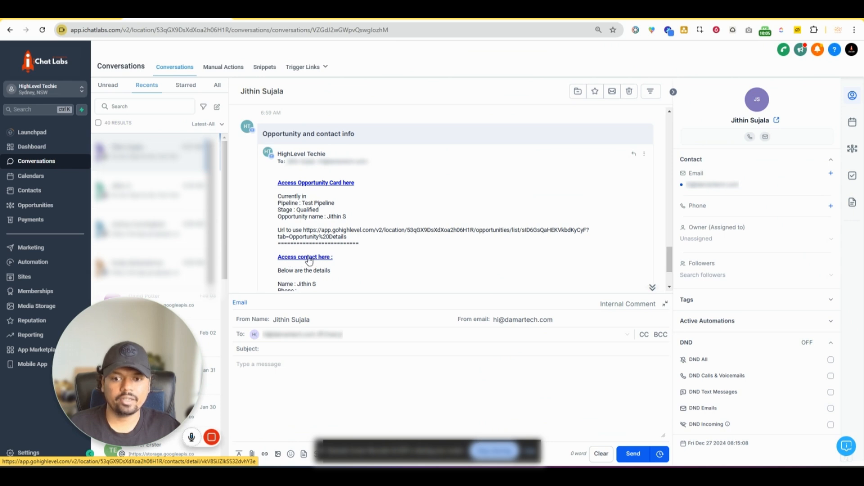
pyautogui.click(310, 260)
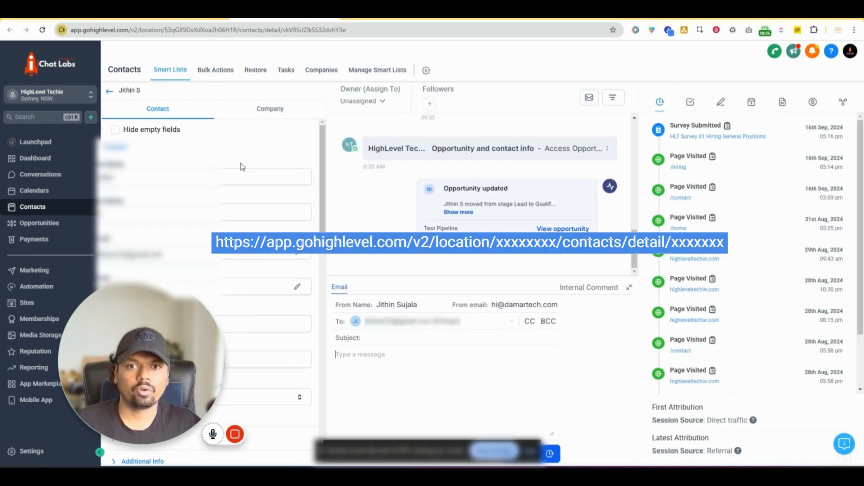
pyautogui.click(152, 30)
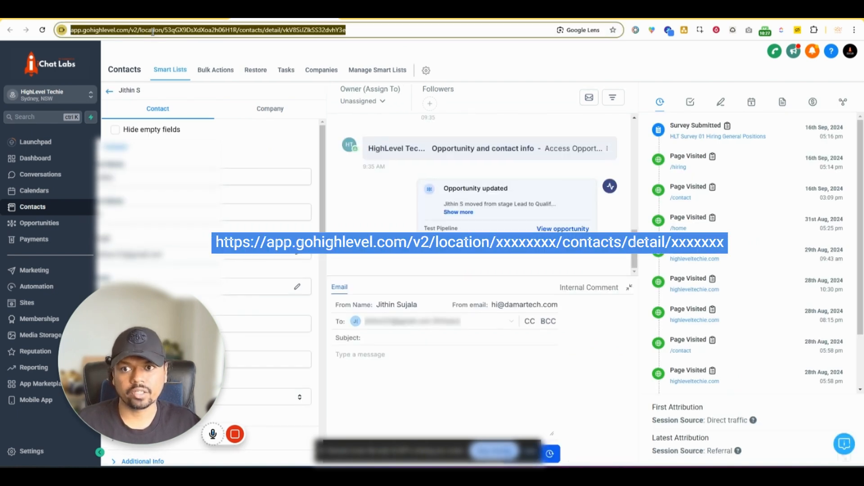
# Step: Examine the location segment and the contact ID at the end of the contact page's URL
pyautogui.click(153, 31)
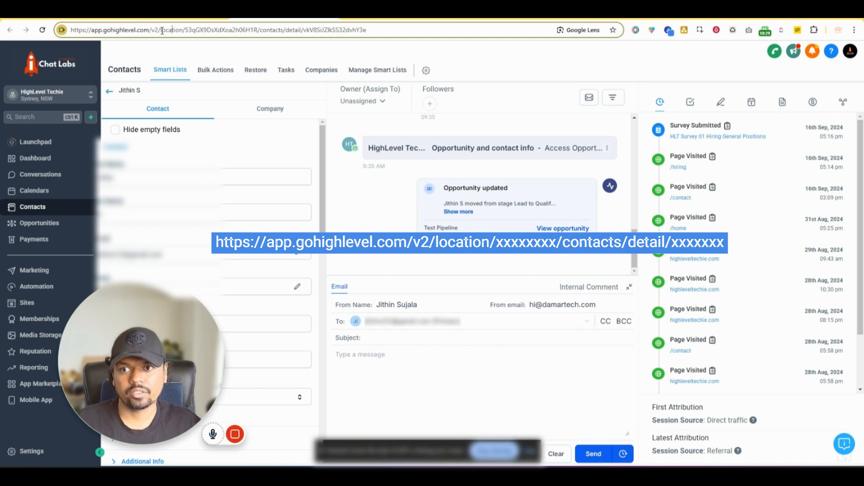
pyautogui.moveTo(162, 31); pyautogui.dragTo(177, 30)
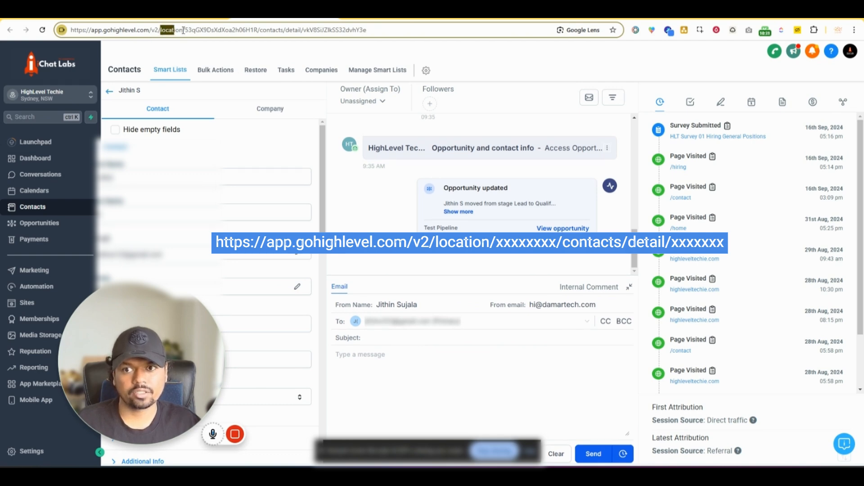
pyautogui.moveTo(260, 30); pyautogui.dragTo(377, 31)
pyautogui.click(304, 30)
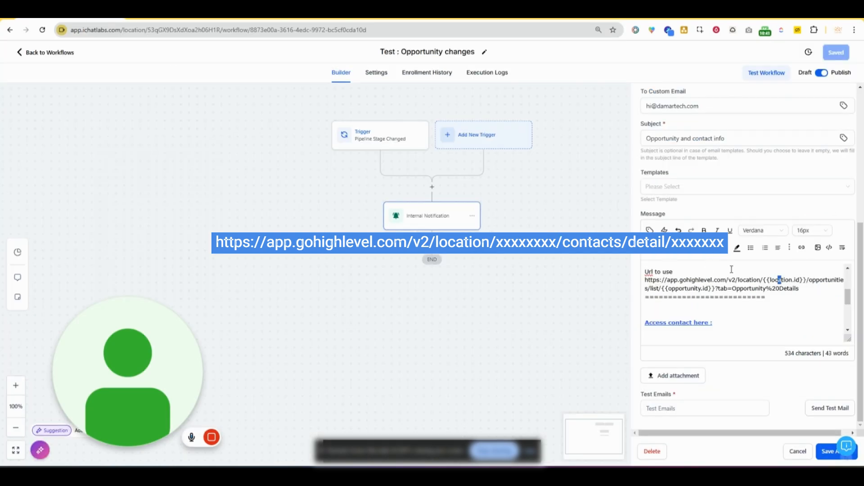
# Step: Examine the {{location.id}} and {{contact.id}} placeholders of the contact URL in the workflow's Internal Notification message
pyautogui.scroll(2, 729, 284)
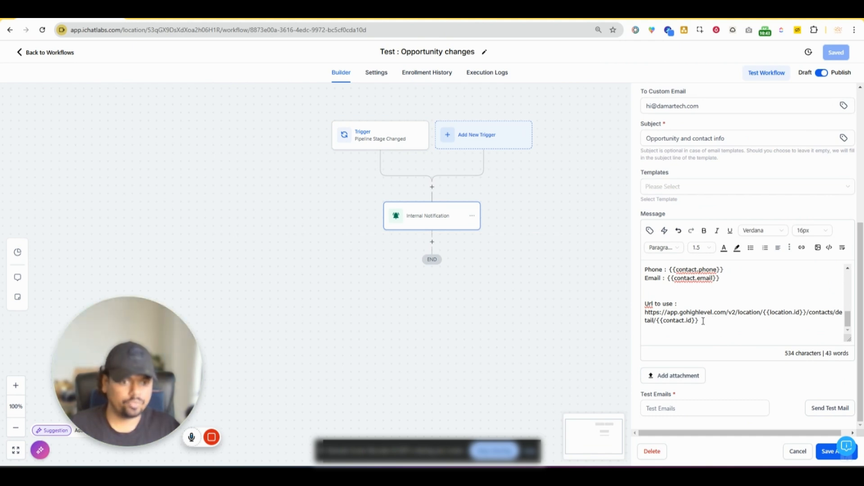
pyautogui.moveTo(665, 312); pyautogui.dragTo(803, 314)
pyautogui.click(762, 312)
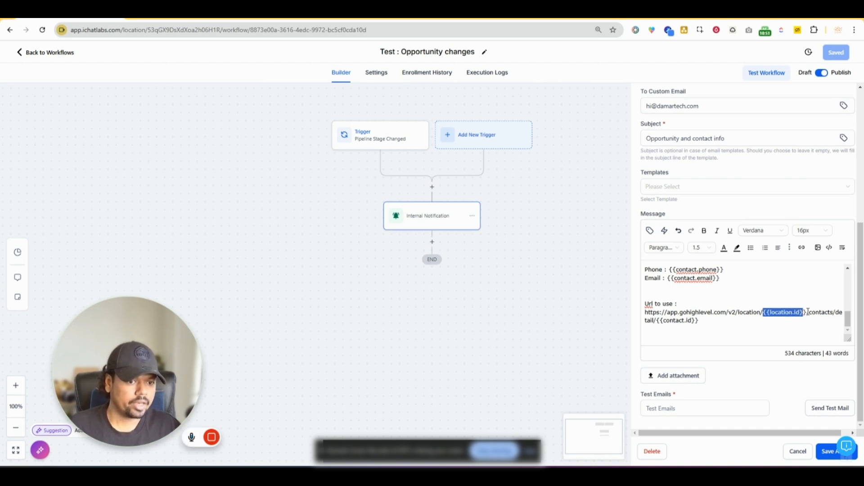
pyautogui.moveTo(657, 321); pyautogui.dragTo(700, 321)
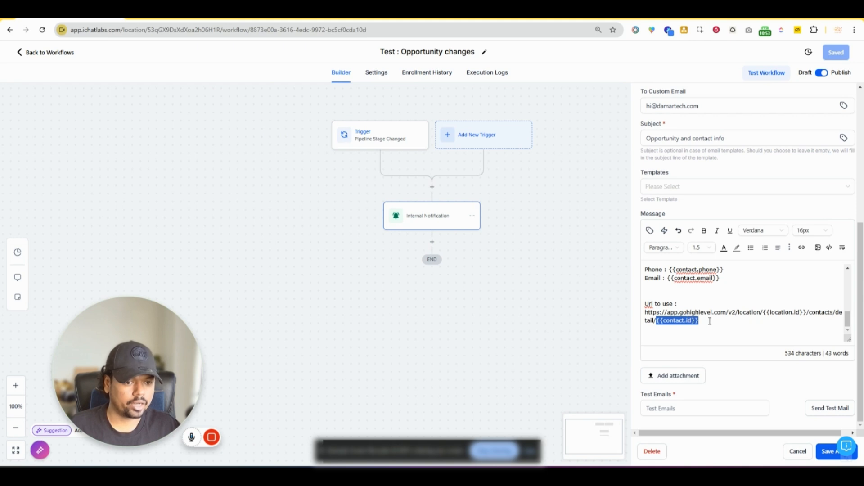
pyautogui.click(710, 321)
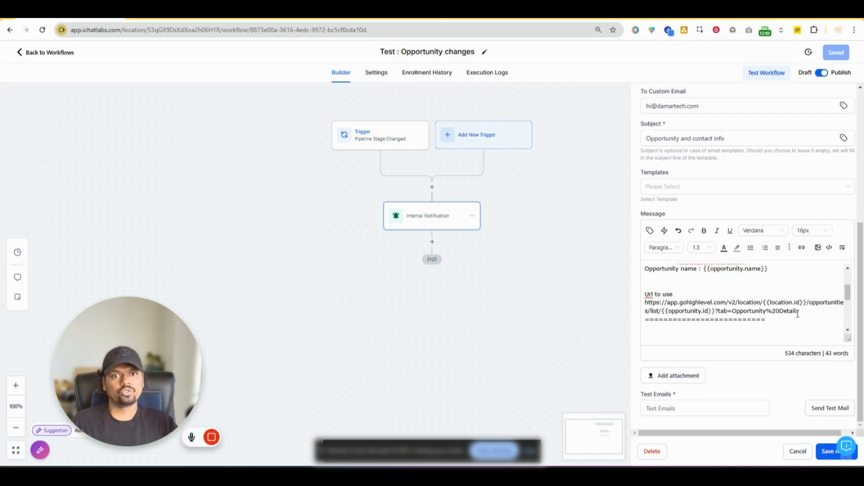
pyautogui.hotkey('shift', 'Left')
pyautogui.hotkey('shift', 'Left')
pyautogui.hotkey('shift', 'Left')
pyautogui.hotkey('shift', 'Left')
pyautogui.keyDown('shift'); pyautogui.click(635, 311); pyautogui.keyUp('shift')
pyautogui.keyDown('shift'); pyautogui.click(635, 302); pyautogui.keyUp('shift')
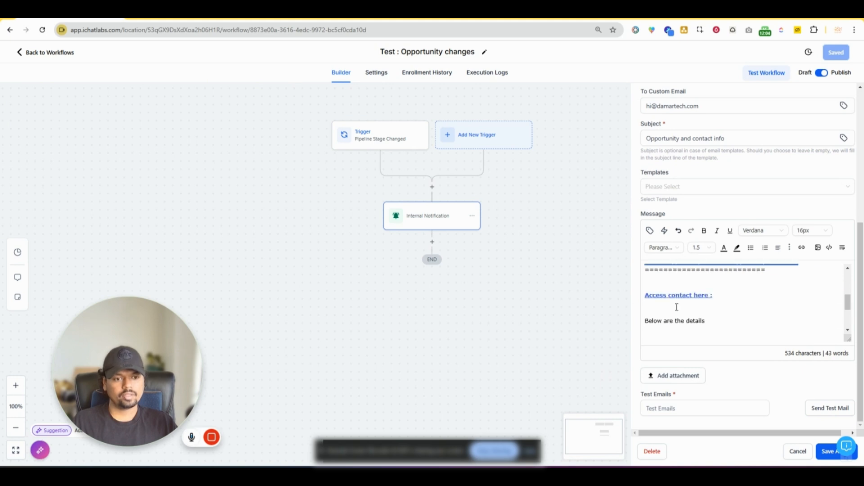
pyautogui.scroll(-2, 721, 317)
pyautogui.scroll(-2, 721, 316)
pyautogui.moveTo(699, 321); pyautogui.dragTo(641, 317)
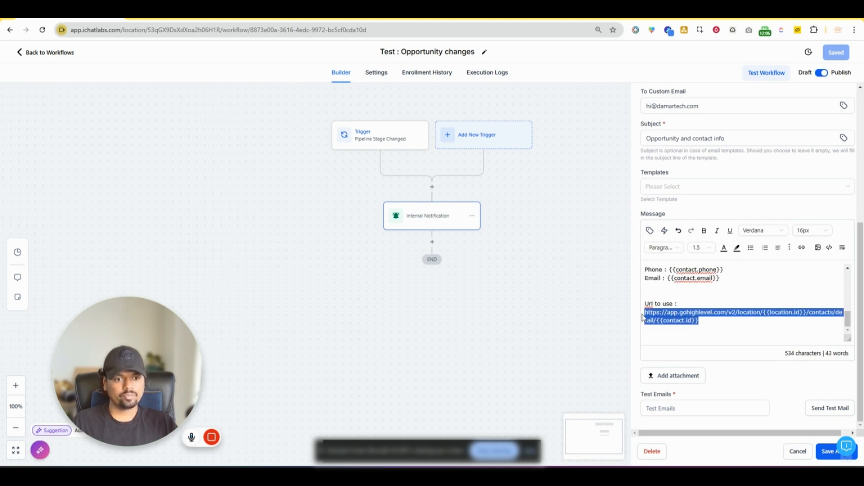
# Step: Select the Access Opportunity Card here link text and the Access contact here link text in the message in turn
pyautogui.scroll(2, 697, 314)
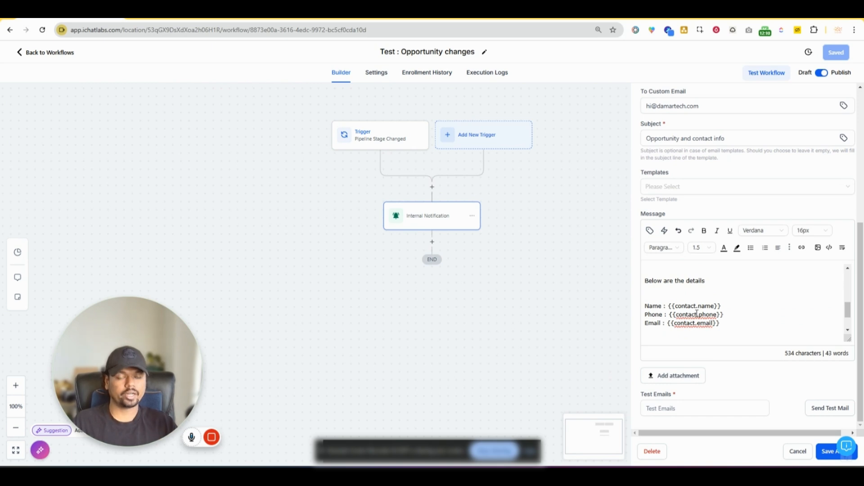
pyautogui.scroll(3, 702, 307)
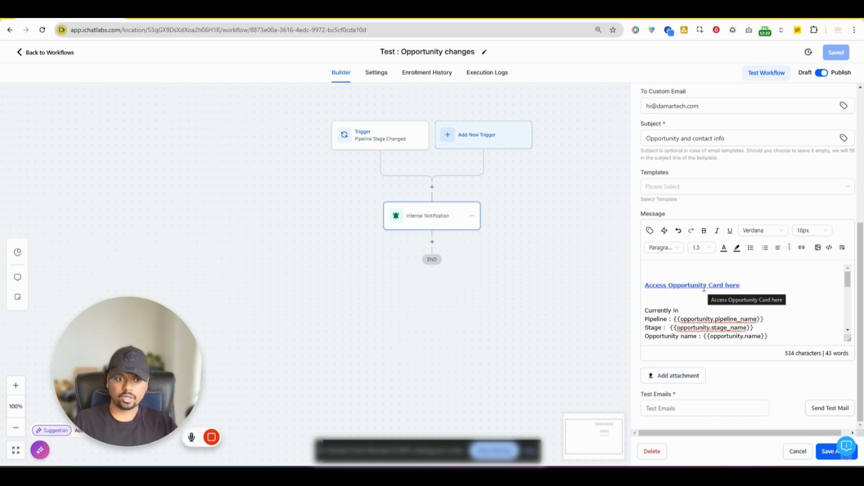
pyautogui.tripleClick(704, 288)
pyautogui.scroll(-1, 742, 289)
pyautogui.scroll(-3, 743, 289)
pyautogui.tripleClick(691, 276)
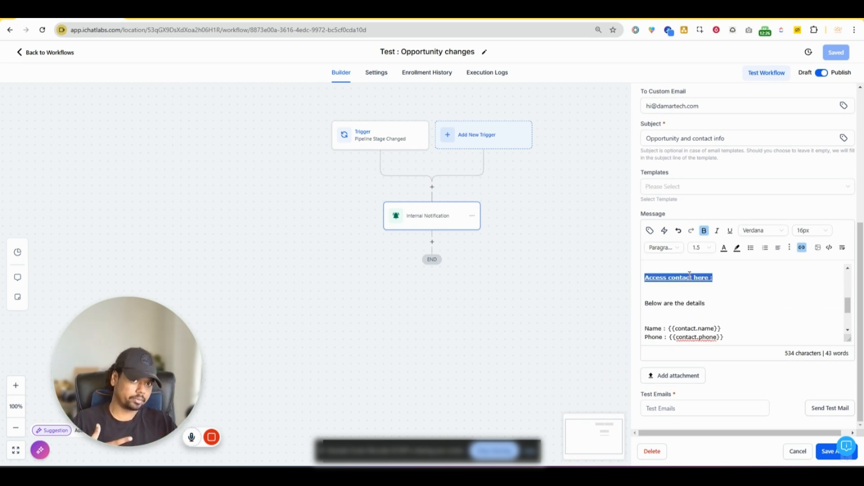